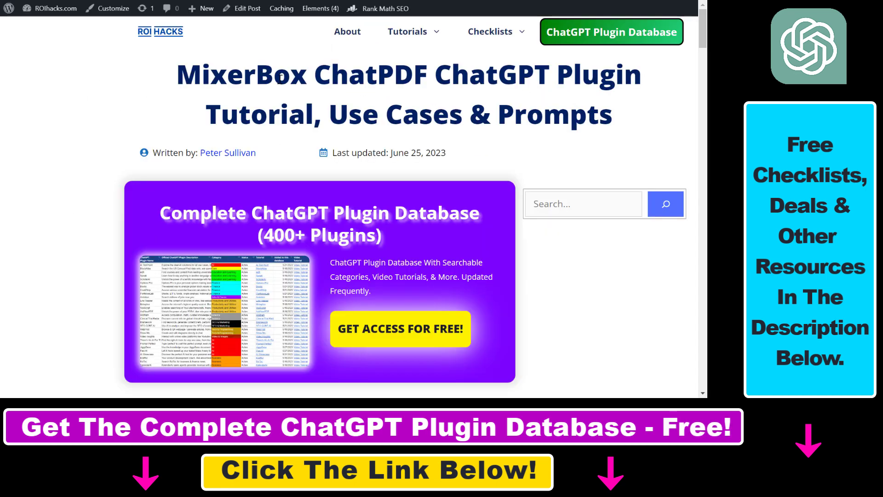
Highlight the ROI Hacks article title and then the plugin Prompts section heading
{"action": "left_click_drag", "start_coordinate": [177, 74], "coordinate": [511, 101]}
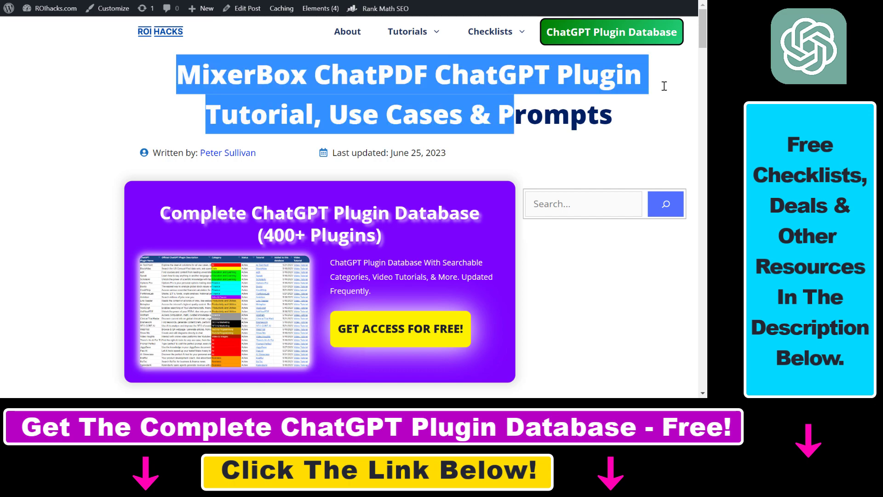
{"action": "left_click_drag", "start_coordinate": [703, 32], "coordinate": [703, 74]}
{"action": "scroll", "coordinate": [684, 82], "scroll_direction": "down", "scroll_amount": 3}
{"action": "scroll", "coordinate": [683, 81], "scroll_direction": "up", "scroll_amount": 1}
{"action": "scroll", "coordinate": [684, 82], "scroll_direction": "up", "scroll_amount": 3}
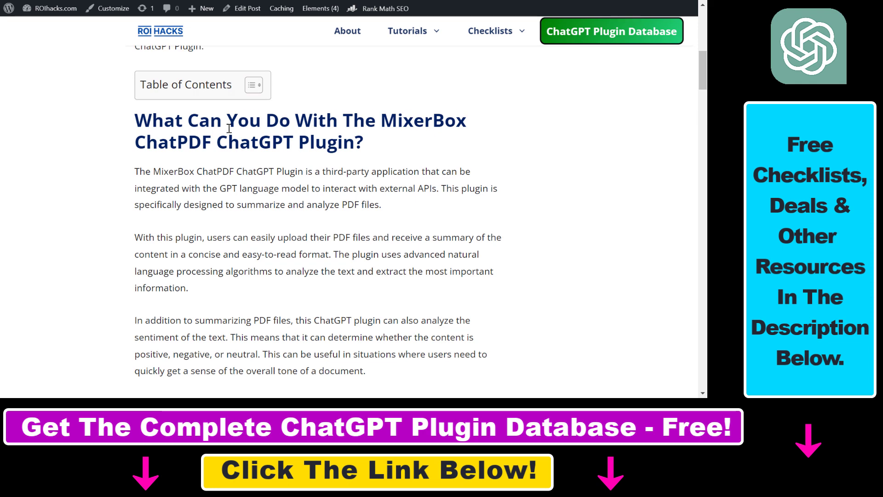
{"action": "left_click_drag", "start_coordinate": [228, 129], "coordinate": [456, 124]}
{"action": "scroll", "coordinate": [299, 220], "scroll_direction": "down", "scroll_amount": 2}
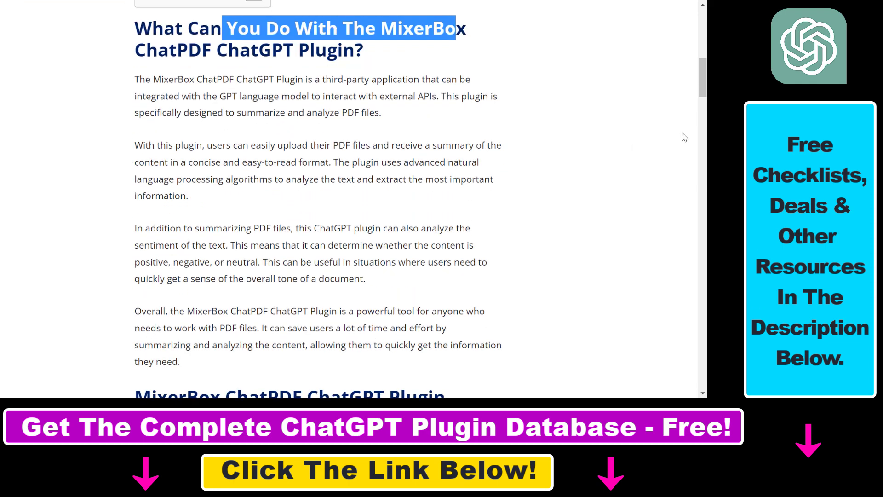
{"action": "scroll", "coordinate": [700, 88], "scroll_direction": "down", "scroll_amount": 2}
{"action": "left_click_drag", "start_coordinate": [286, 311], "coordinate": [282, 360]}
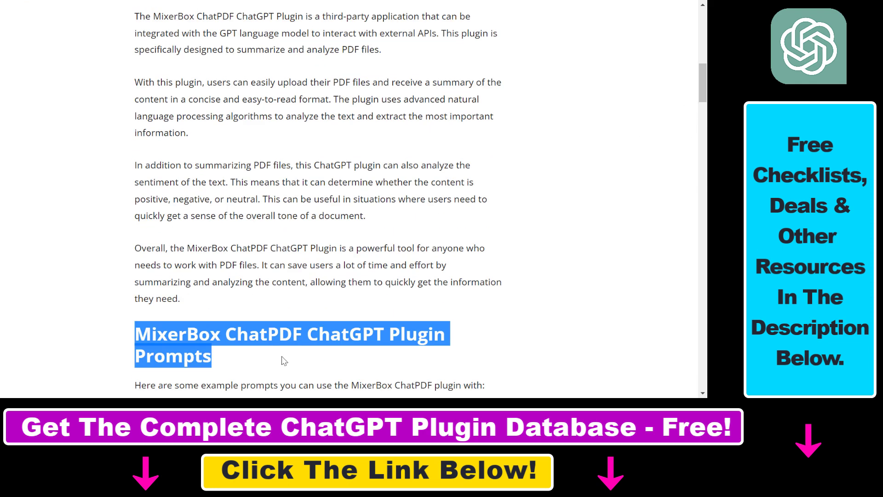
{"action": "left_click", "coordinate": [423, 342]}
{"action": "left_click_drag", "start_coordinate": [141, 334], "coordinate": [308, 362]}
{"action": "scroll", "coordinate": [319, 304], "scroll_direction": "up", "scroll_amount": 2}
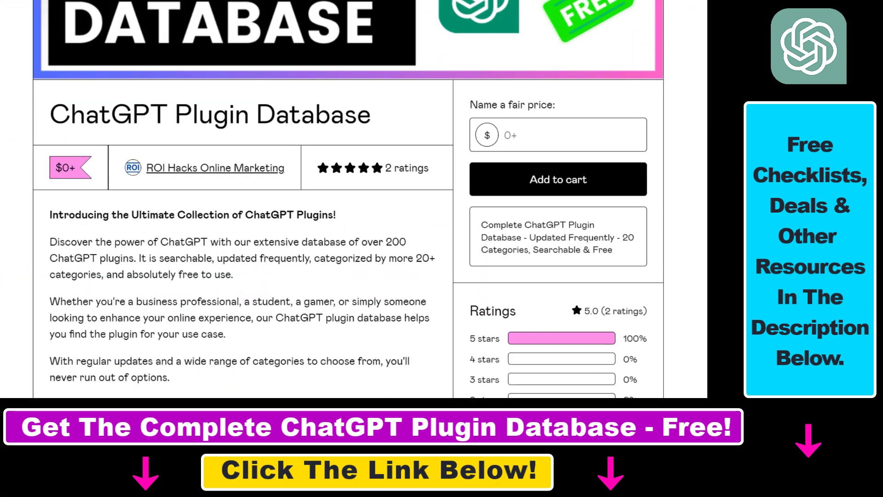
{"action": "scroll", "coordinate": [348, 200], "scroll_direction": "down", "scroll_amount": 1}
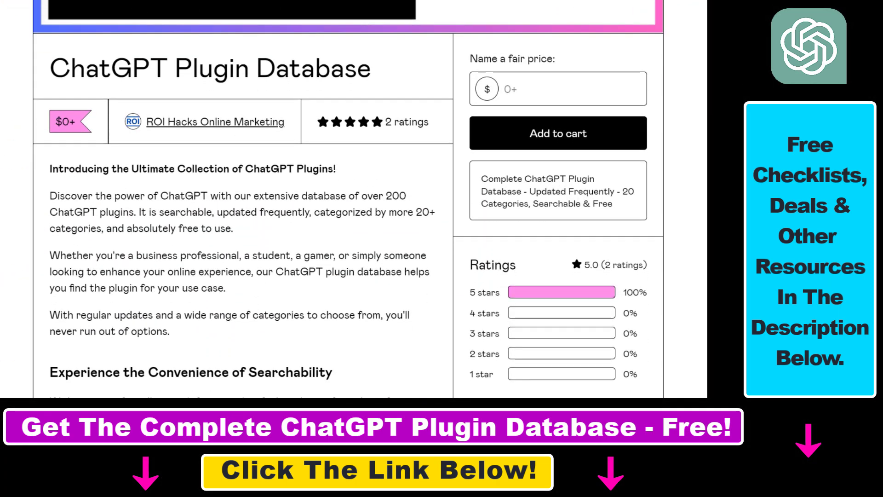
Highlight the ChatGPT Plugin Database product title on the Gumroad page
{"action": "left_click_drag", "start_coordinate": [48, 81], "coordinate": [404, 71]}
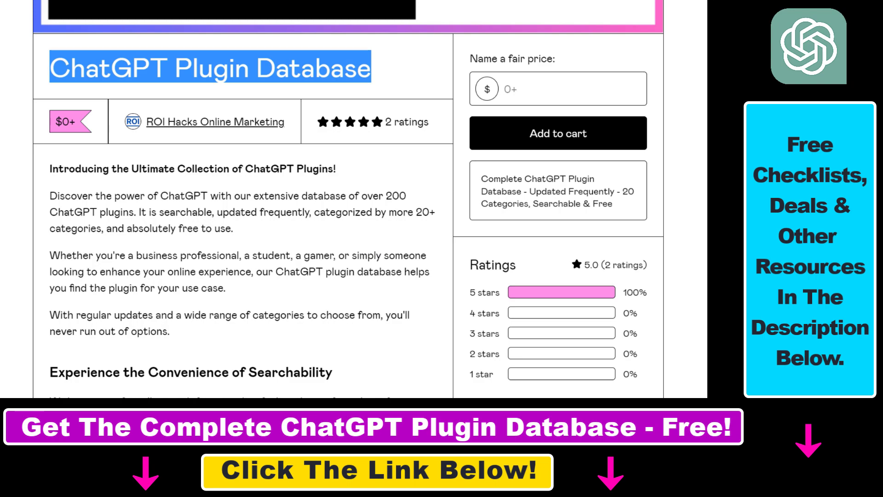
{"action": "scroll", "coordinate": [349, 207], "scroll_direction": "down", "scroll_amount": 1}
{"action": "scroll", "coordinate": [348, 207], "scroll_direction": "down", "scroll_amount": 1}
{"action": "scroll", "coordinate": [348, 207], "scroll_direction": "down", "scroll_amount": 2}
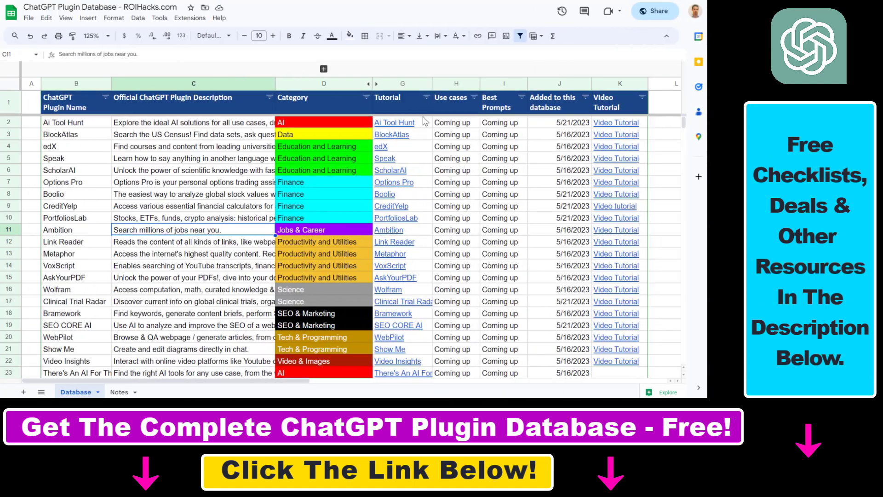
Select the Category header, then the Use cases and Best Prompts headers in the sheet
{"action": "left_click", "coordinate": [287, 104]}
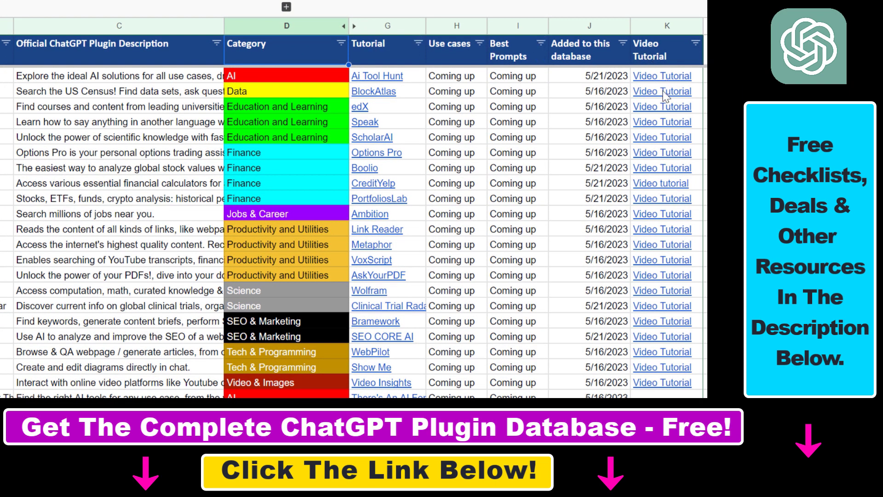
{"action": "mouse_move", "coordinate": [662, 91]}
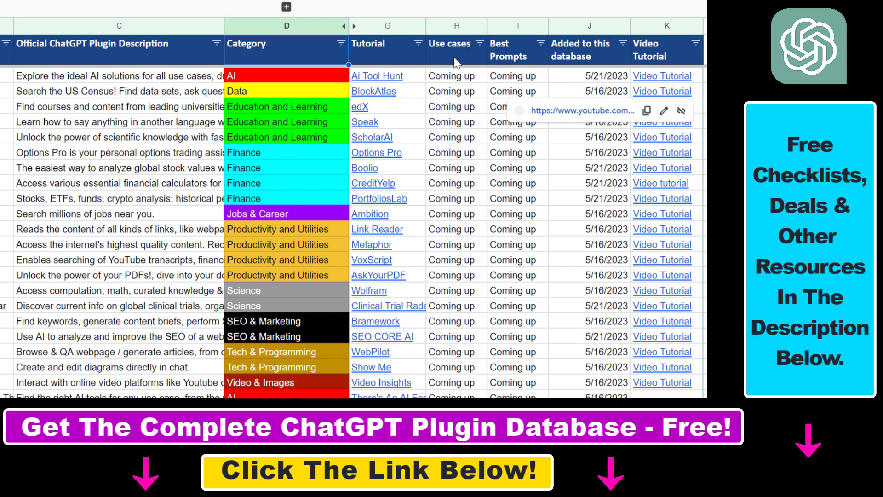
{"action": "left_click_drag", "start_coordinate": [541, 53], "coordinate": [456, 55]}
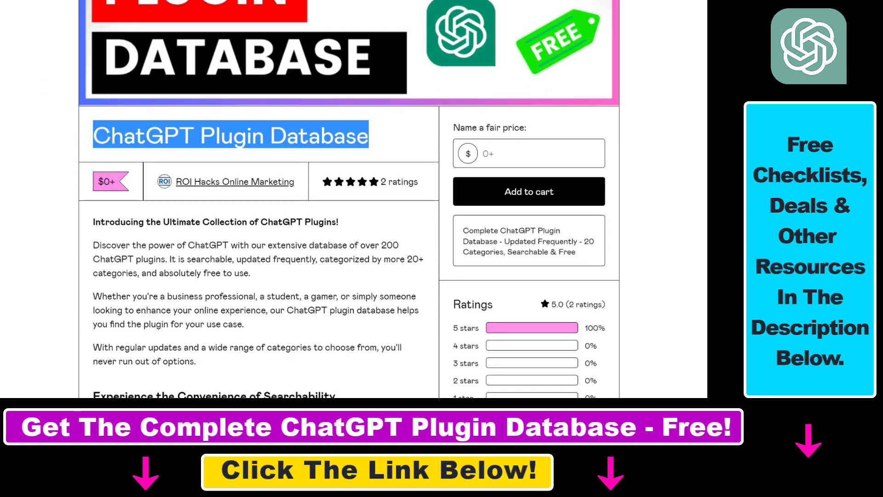
{"action": "scroll", "coordinate": [345, 242], "scroll_direction": "down", "scroll_amount": 2}
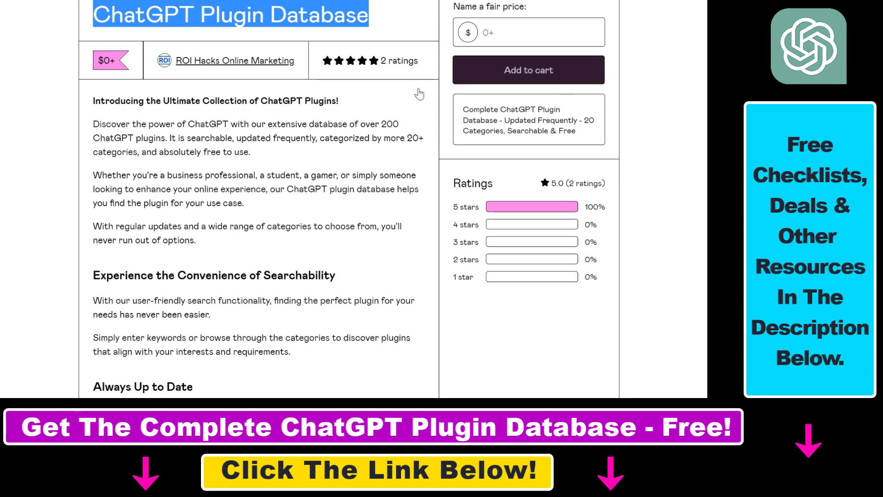
{"action": "left_click", "coordinate": [497, 33]}
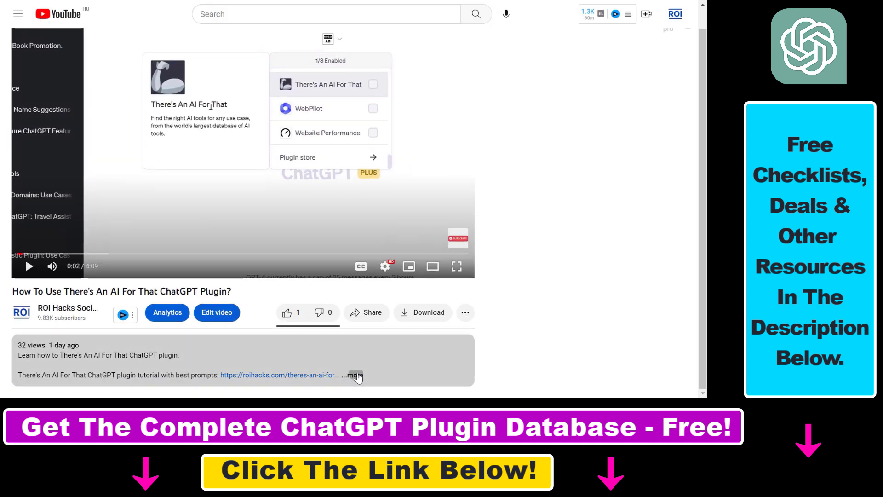
Expand the full description of the There's An AI For That plugin video
{"action": "left_click", "coordinate": [355, 376]}
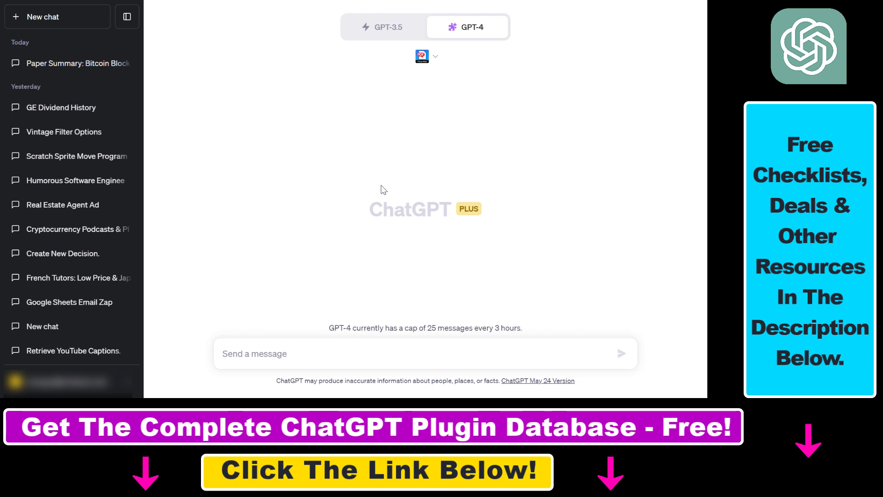
{"action": "left_click_drag", "start_coordinate": [492, 217], "coordinate": [373, 208]}
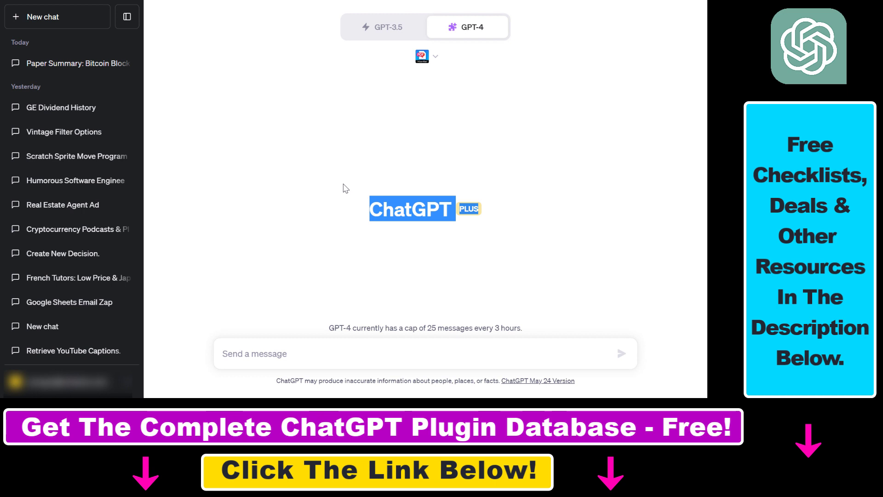
Start a new empty chat and settle on the GPT-4 model after briefly trying GPT-3.5
{"action": "left_click", "coordinate": [392, 197]}
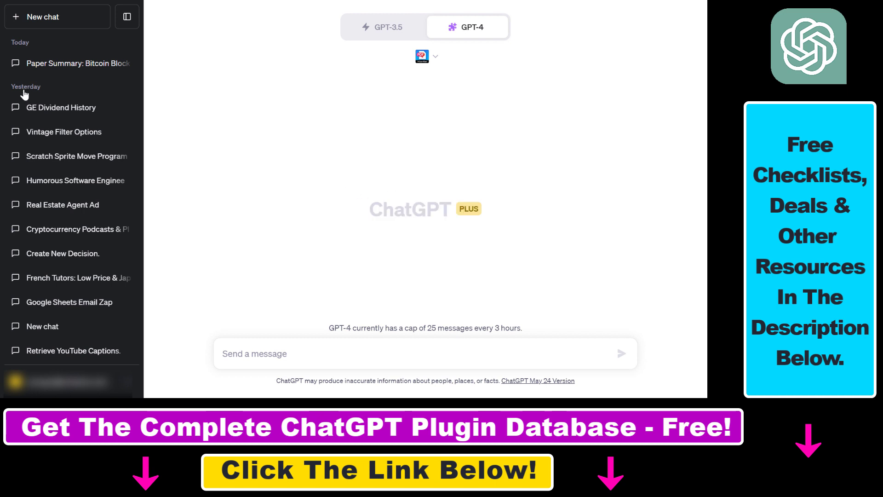
{"action": "left_click", "coordinate": [26, 26]}
{"action": "mouse_move", "coordinate": [468, 26]}
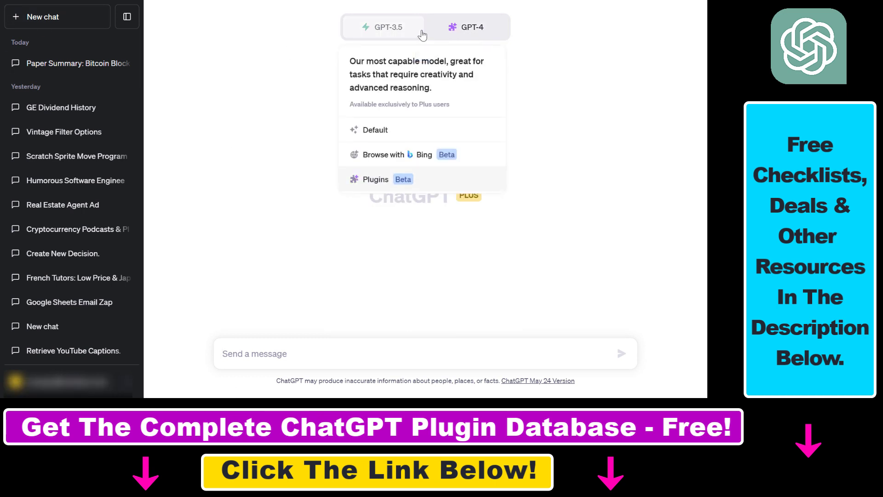
{"action": "left_click", "coordinate": [479, 30]}
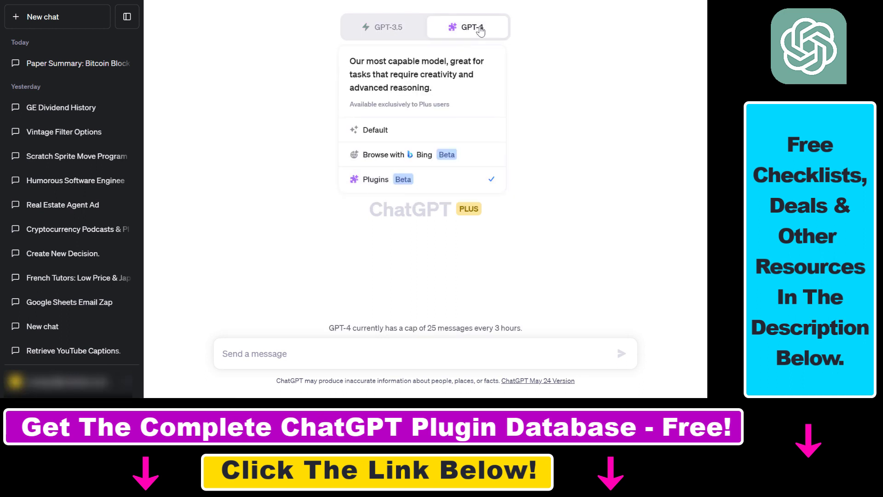
{"action": "left_click", "coordinate": [335, 28]}
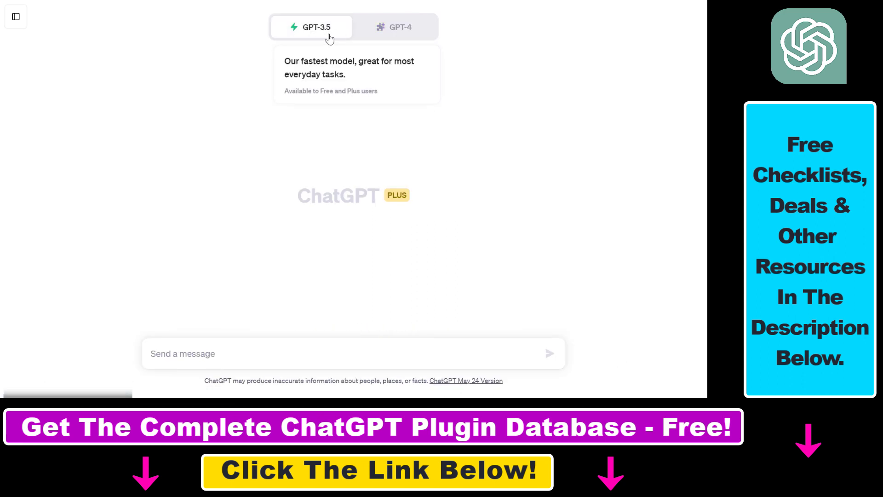
{"action": "left_click", "coordinate": [404, 29]}
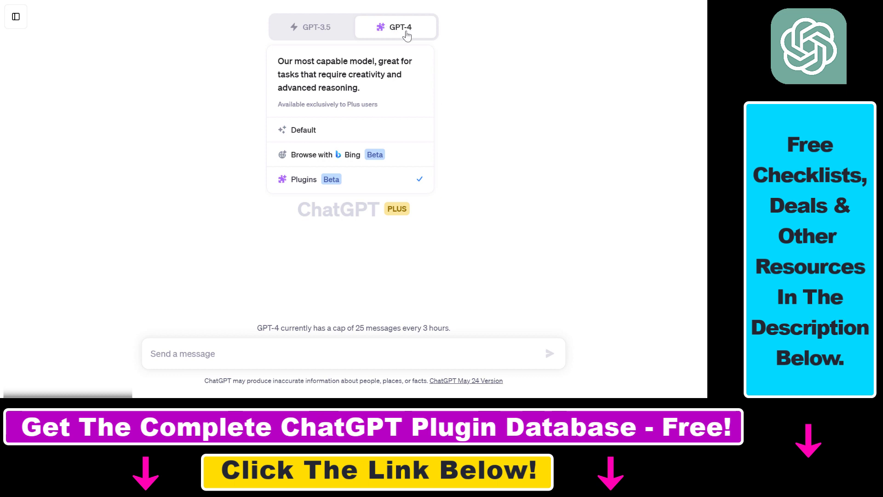
Switch GPT-4 into Plugins mode and show the installed plugin list with MixerBox ChatPDF
{"action": "left_click", "coordinate": [331, 181]}
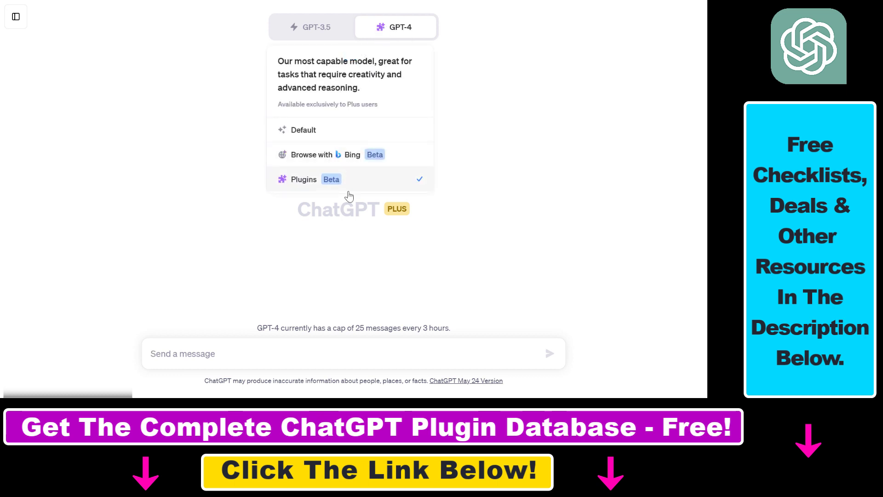
{"action": "left_click", "coordinate": [357, 65]}
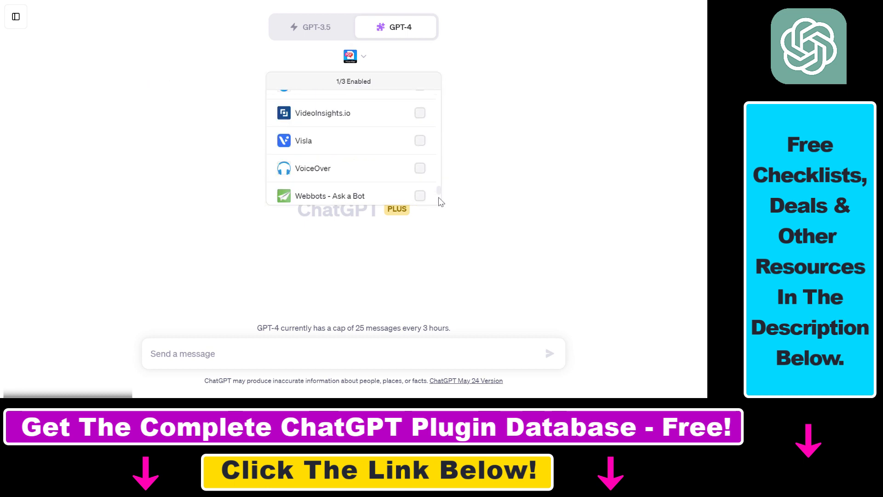
{"action": "left_click_drag", "start_coordinate": [439, 133], "coordinate": [435, 211]}
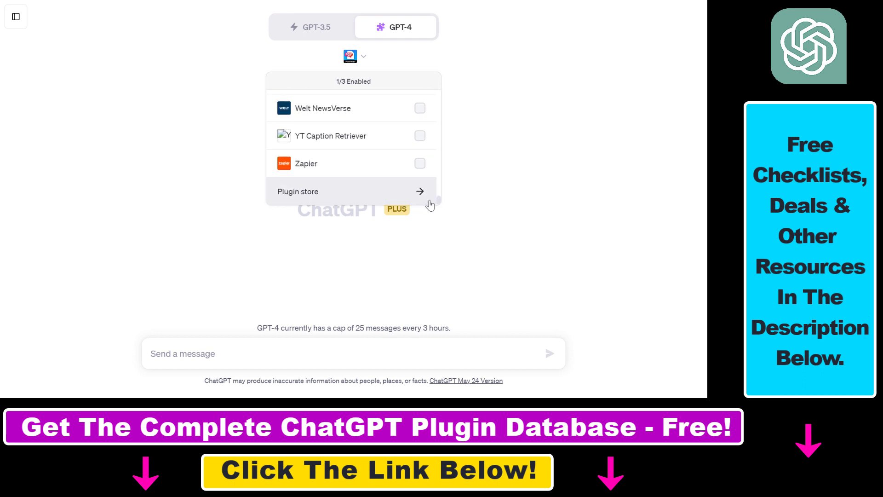
{"action": "left_click_drag", "start_coordinate": [439, 203], "coordinate": [439, 135]}
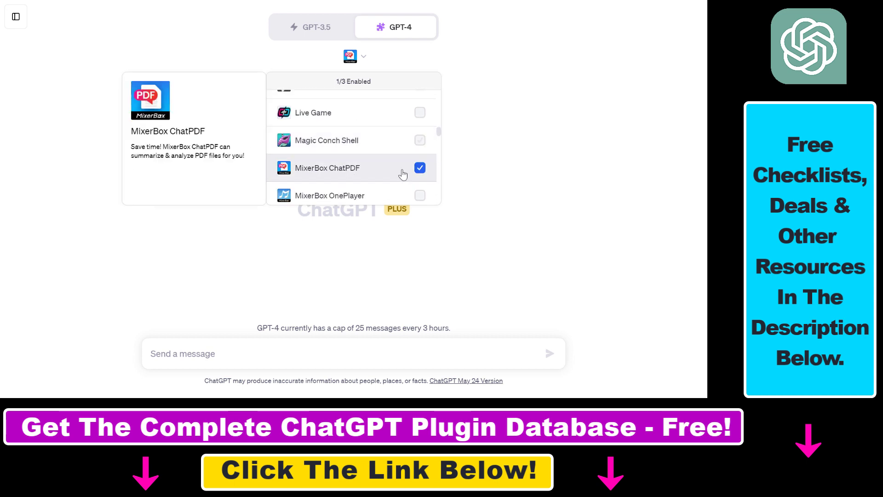
{"action": "left_click", "coordinate": [421, 170]}
{"action": "left_click", "coordinate": [358, 178]}
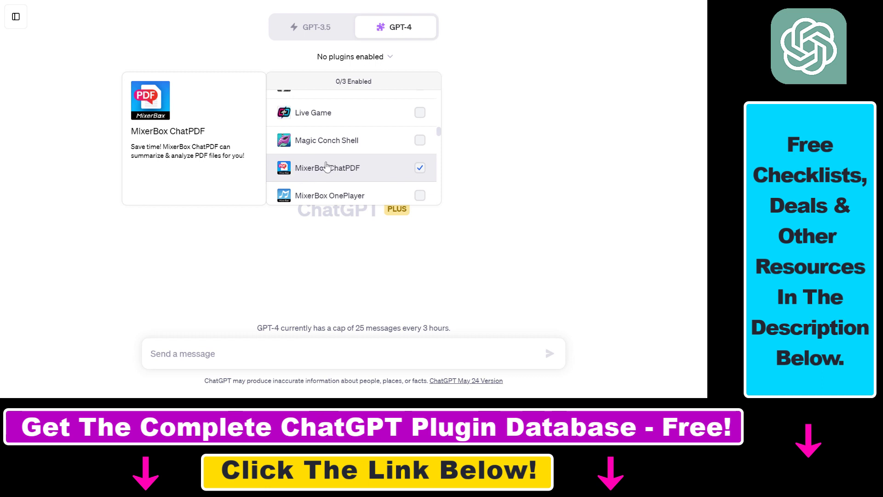
{"action": "left_click", "coordinate": [419, 170]}
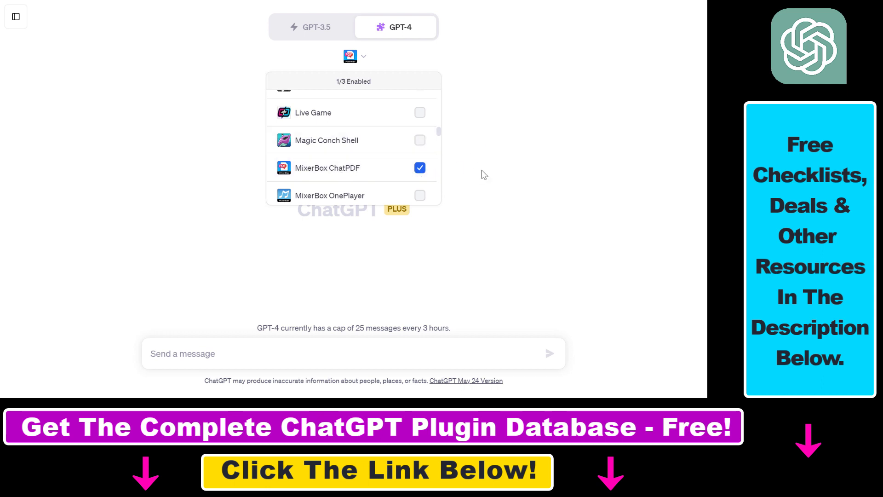
{"action": "scroll", "coordinate": [387, 166], "scroll_direction": "up", "scroll_amount": 1}
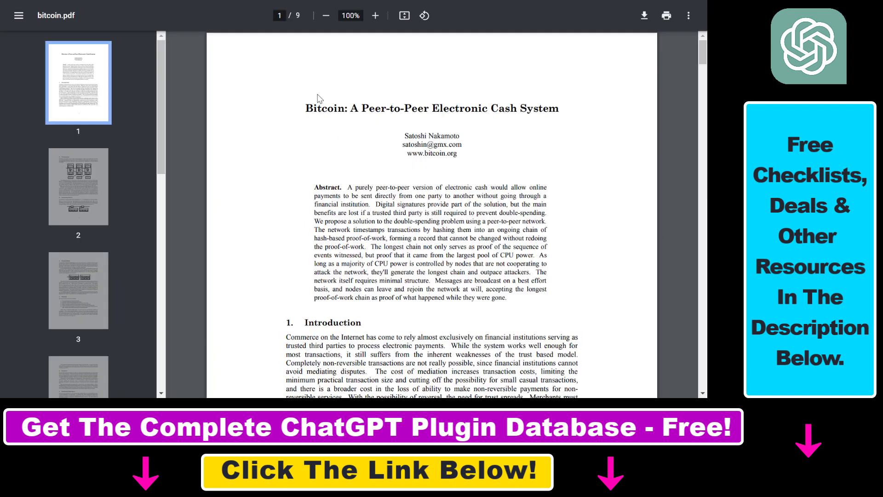
{"action": "left_click_drag", "start_coordinate": [301, 114], "coordinate": [474, 121]}
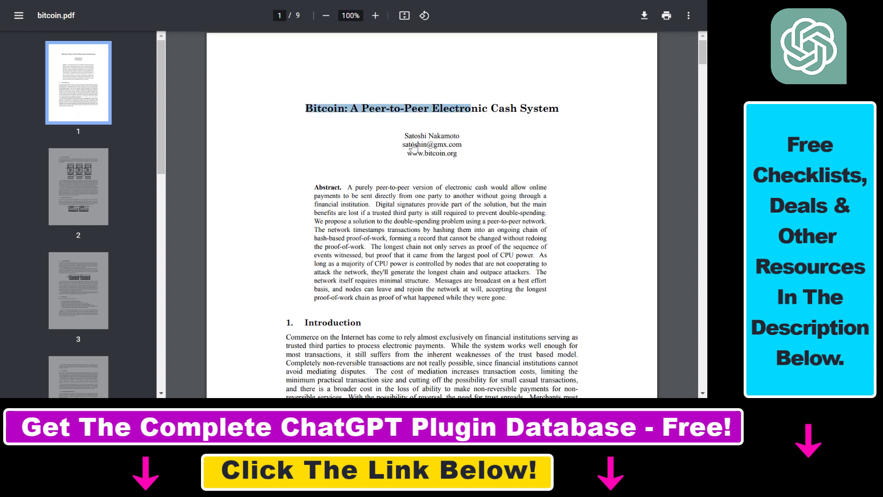
{"action": "scroll", "coordinate": [414, 125], "scroll_direction": "down", "scroll_amount": 5}
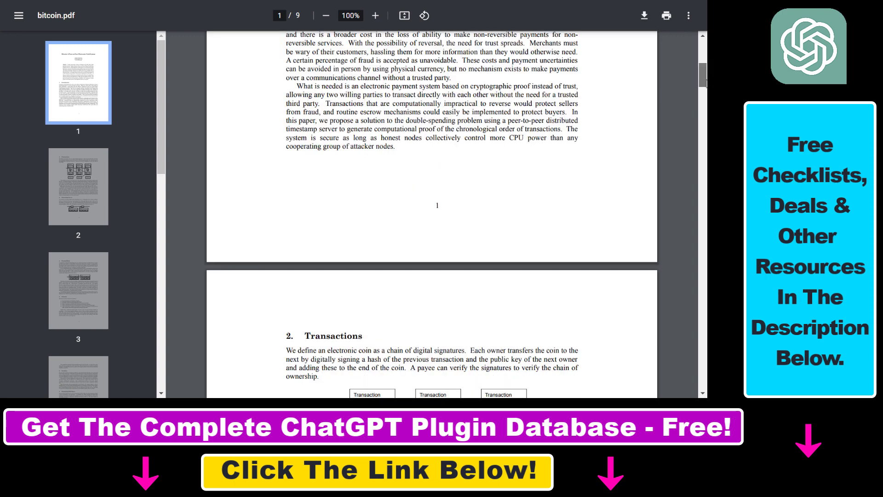
{"action": "scroll", "coordinate": [432, 214], "scroll_direction": "down", "scroll_amount": 3}
{"action": "scroll", "coordinate": [432, 214], "scroll_direction": "down", "scroll_amount": 1}
{"action": "scroll", "coordinate": [432, 214], "scroll_direction": "down", "scroll_amount": 9}
{"action": "scroll", "coordinate": [432, 214], "scroll_direction": "down", "scroll_amount": 1}
{"action": "scroll", "coordinate": [432, 215], "scroll_direction": "down", "scroll_amount": 3}
{"action": "scroll", "coordinate": [432, 214], "scroll_direction": "down", "scroll_amount": 7}
{"action": "scroll", "coordinate": [433, 214], "scroll_direction": "down", "scroll_amount": 5}
{"action": "scroll", "coordinate": [432, 215], "scroll_direction": "down", "scroll_amount": 10}
{"action": "scroll", "coordinate": [432, 214], "scroll_direction": "down", "scroll_amount": 10}
{"action": "scroll", "coordinate": [432, 214], "scroll_direction": "down", "scroll_amount": 10}
{"action": "scroll", "coordinate": [432, 214], "scroll_direction": "down", "scroll_amount": 8}
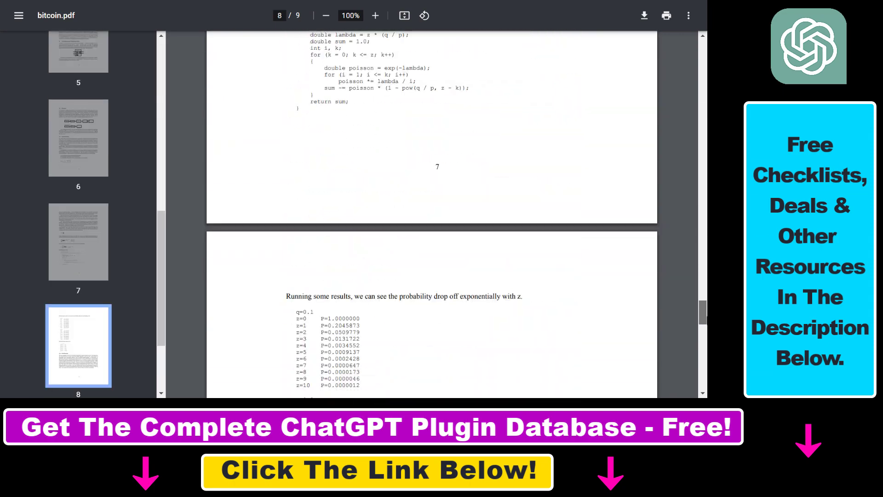
{"action": "scroll", "coordinate": [432, 214], "scroll_direction": "down", "scroll_amount": 2}
{"action": "left_click_drag", "start_coordinate": [703, 321], "coordinate": [705, 72]}
{"action": "scroll", "coordinate": [370, 344], "scroll_direction": "up", "scroll_amount": 2}
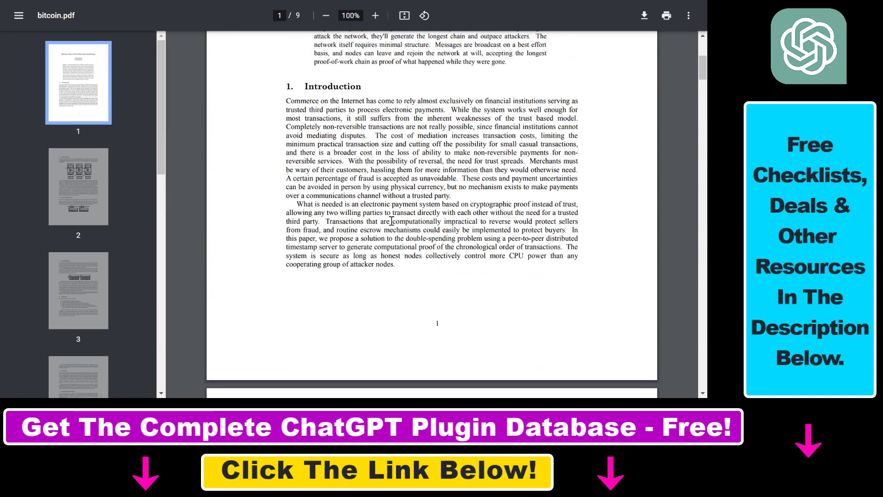
{"action": "scroll", "coordinate": [384, 205], "scroll_direction": "up", "scroll_amount": 3}
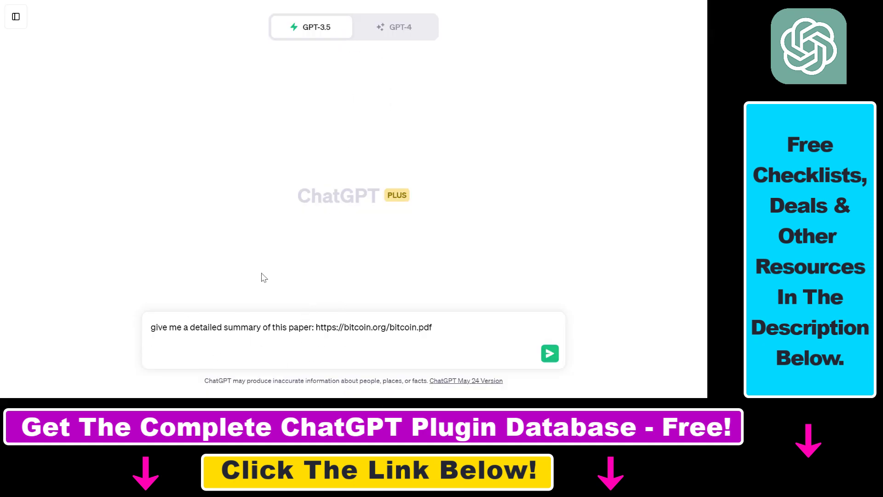
Highlight the drafted detailed-summary request wording for the bitcoin.pdf paper
{"action": "mouse_move", "coordinate": [164, 333]}
{"action": "left_mouse_down"}
{"action": "mouse_move", "coordinate": [288, 336]}
{"action": "mouse_move", "coordinate": [277, 336]}
{"action": "left_mouse_up"}
{"action": "left_click_drag", "start_coordinate": [203, 329], "coordinate": [439, 331]}
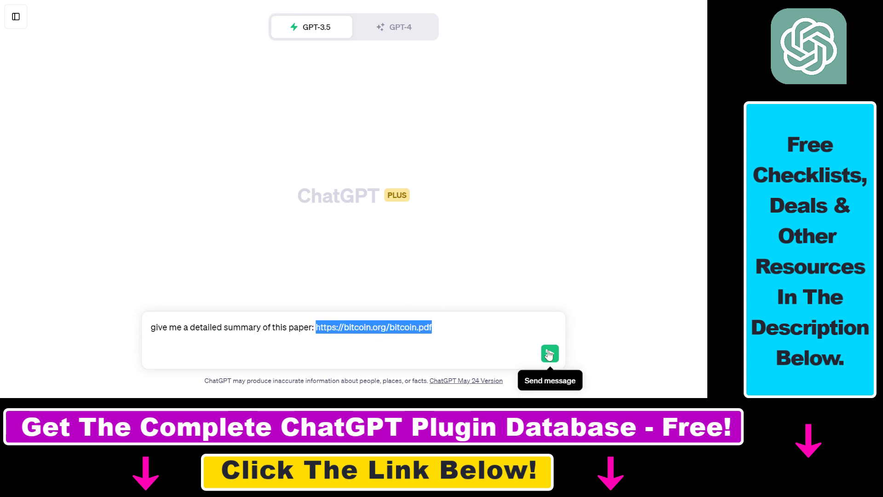
Switch the chat to GPT-4 in Plugins mode for the summary request
{"action": "left_click", "coordinate": [307, 35]}
{"action": "mouse_move", "coordinate": [311, 26]}
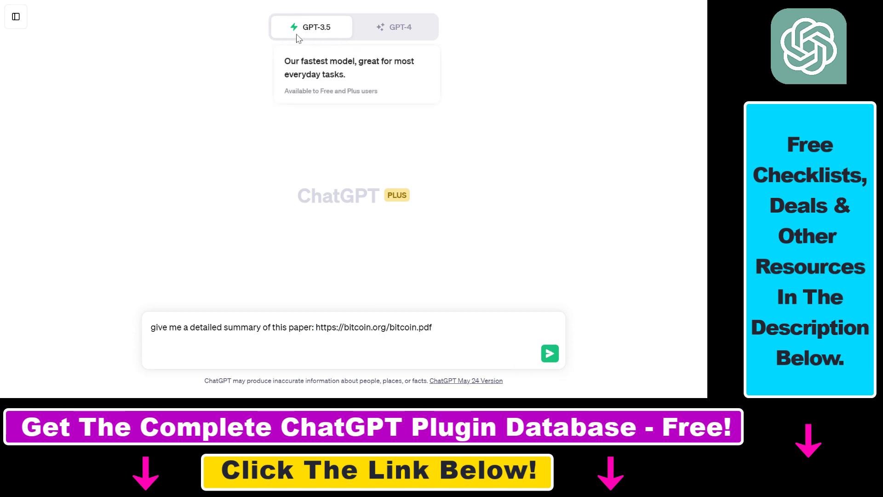
{"action": "left_click", "coordinate": [409, 34]}
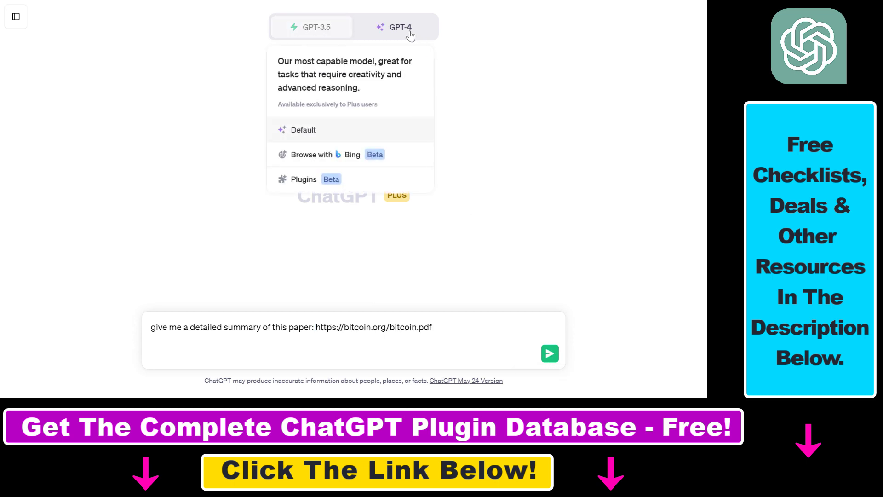
{"action": "left_click", "coordinate": [410, 34]}
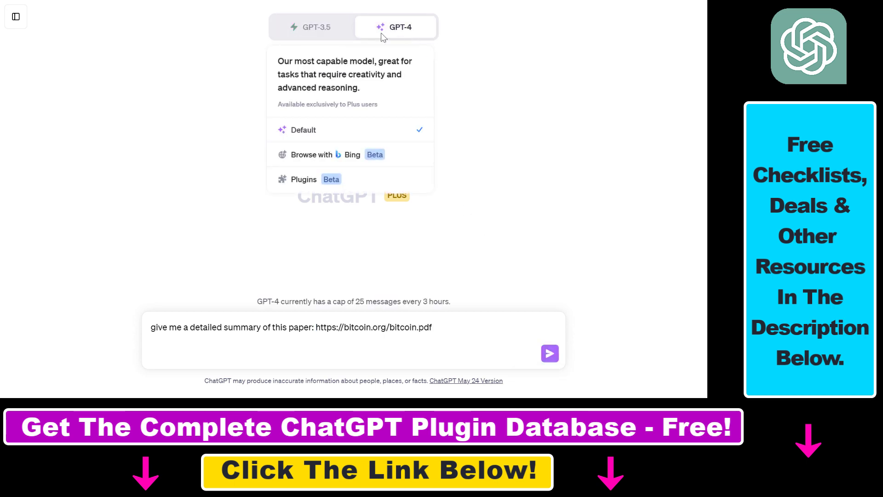
{"action": "left_click", "coordinate": [336, 186]}
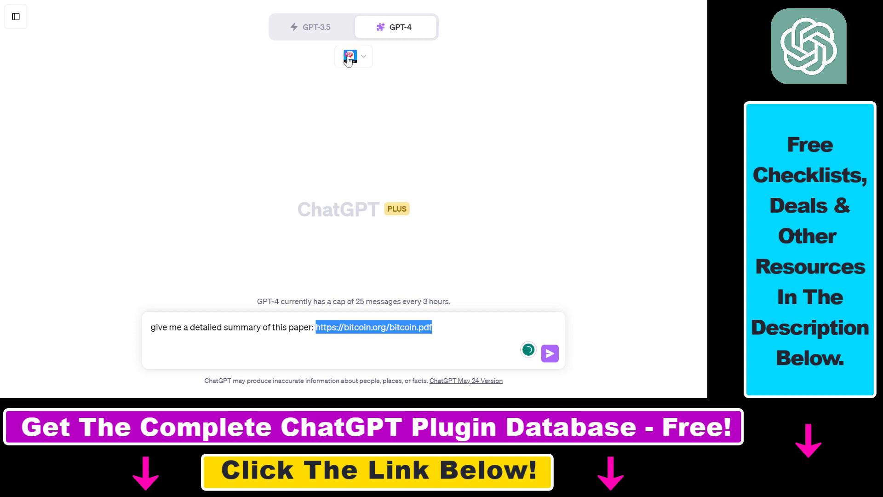
Check MixerBox ChatPDF in the plugin list and highlight the bitcoin.pdf link in the prompt
{"action": "left_click", "coordinate": [350, 56]}
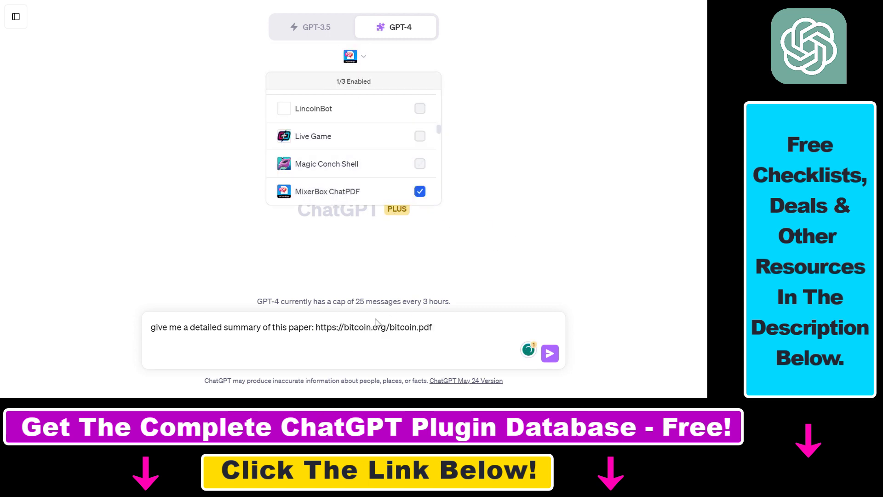
{"action": "left_click", "coordinate": [307, 327]}
{"action": "left_click_drag", "start_coordinate": [272, 327], "coordinate": [378, 326]}
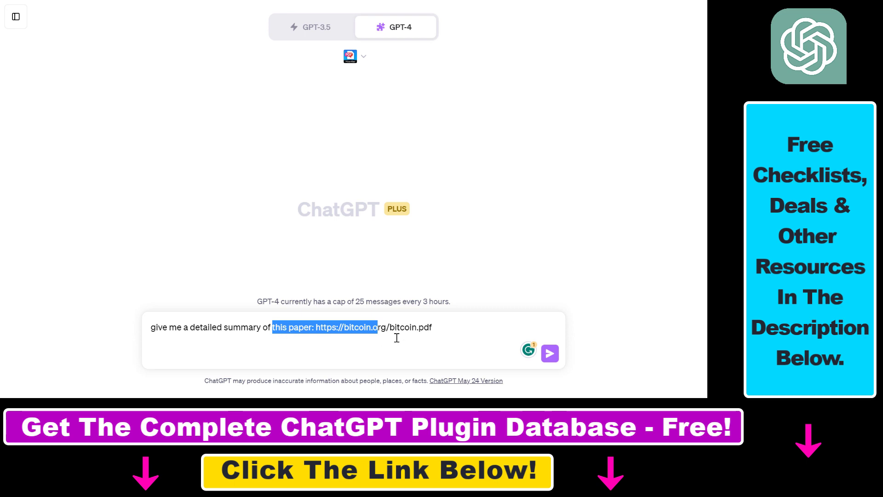
Send the bitcoin.pdf summary request and highlight the sent prompt text
{"action": "left_click", "coordinate": [549, 354]}
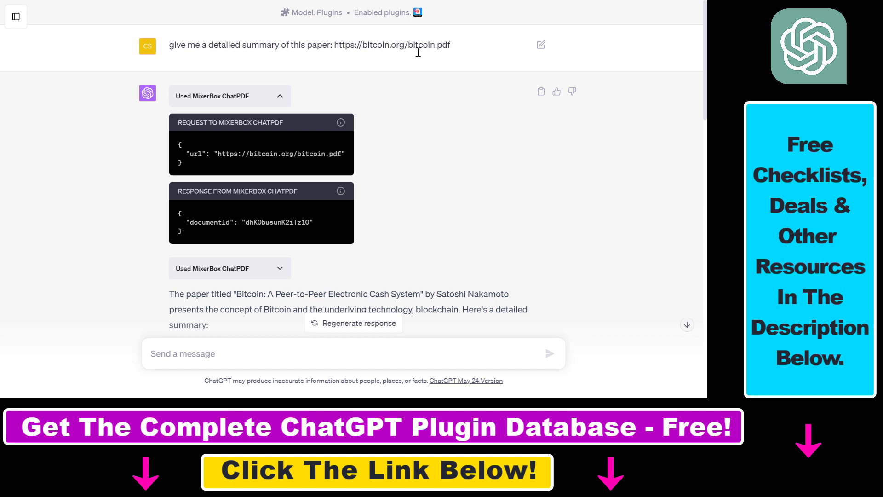
{"action": "left_click_drag", "start_coordinate": [448, 45], "coordinate": [196, 45]}
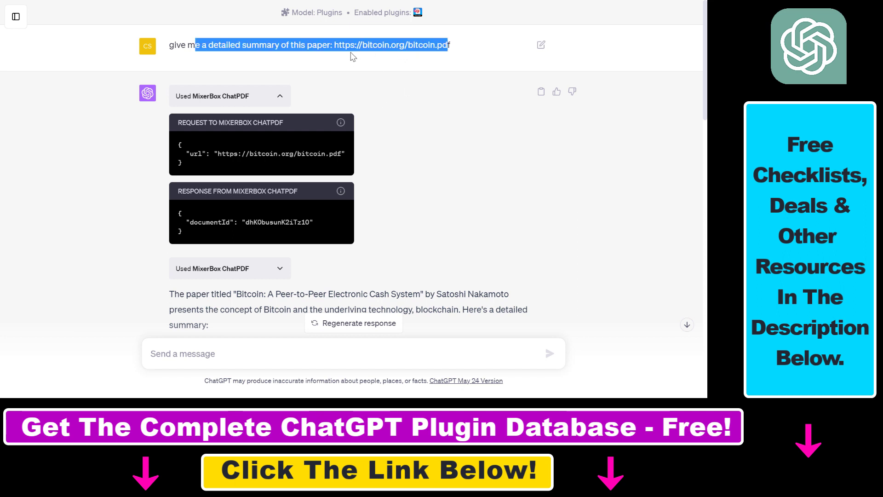
{"action": "left_click", "coordinate": [213, 49]}
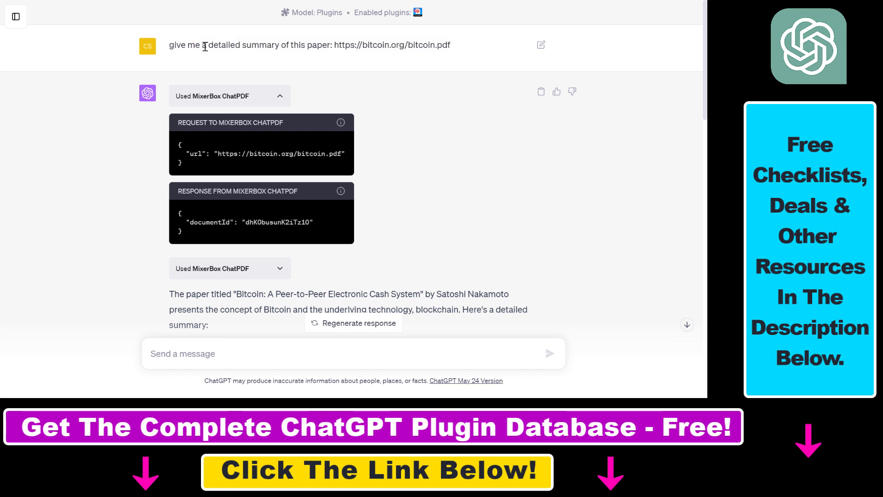
Highlight the PDF link and the words 'this paper' in the sent prompt
{"action": "left_click_drag", "start_coordinate": [328, 45], "coordinate": [483, 48]}
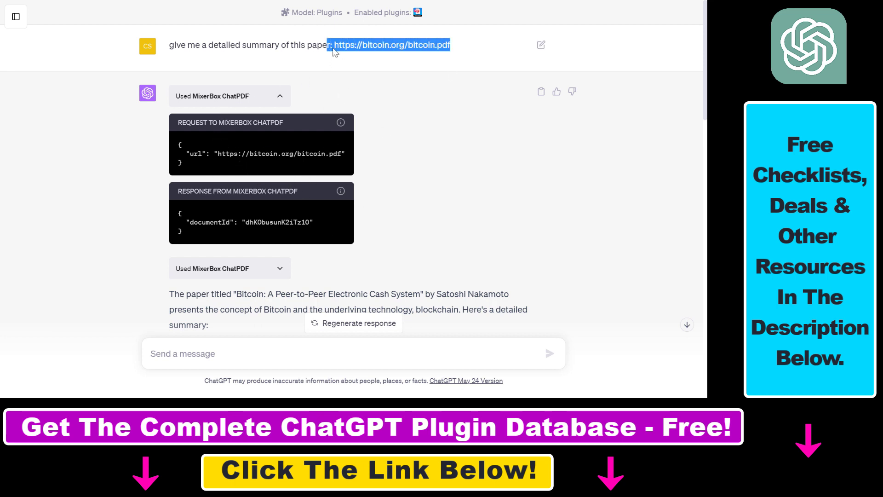
{"action": "left_click_drag", "start_coordinate": [334, 45], "coordinate": [259, 46]}
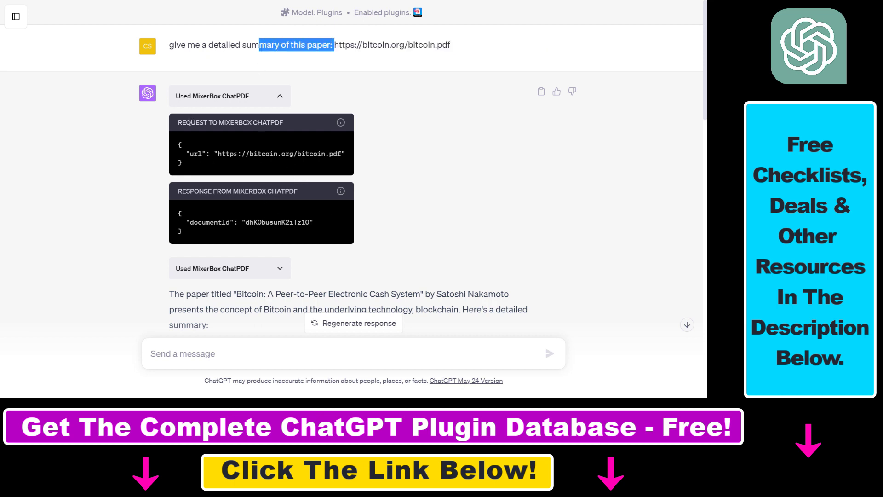
{"action": "left_click", "coordinate": [279, 269]}
{"action": "scroll", "coordinate": [315, 194], "scroll_direction": "down", "scroll_amount": 2}
{"action": "scroll", "coordinate": [315, 194], "scroll_direction": "down", "scroll_amount": 1}
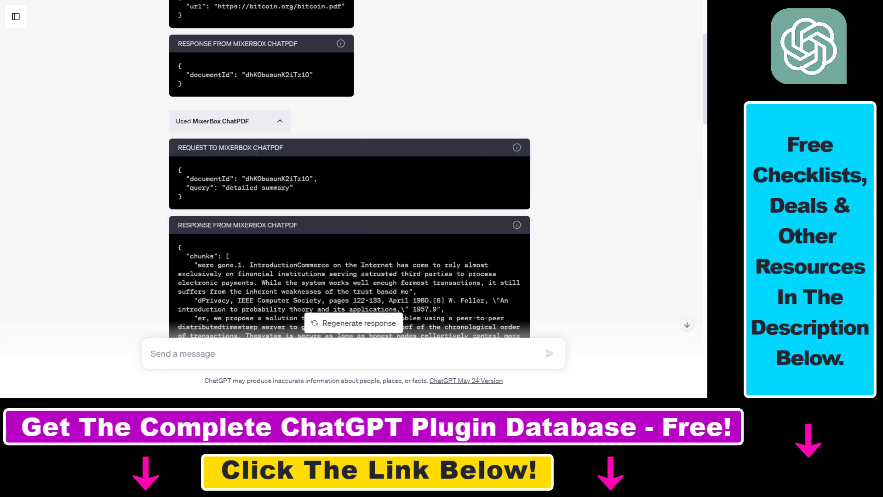
{"action": "scroll", "coordinate": [314, 194], "scroll_direction": "down", "scroll_amount": 2}
{"action": "scroll", "coordinate": [304, 126], "scroll_direction": "down", "scroll_amount": 2}
{"action": "scroll", "coordinate": [304, 126], "scroll_direction": "down", "scroll_amount": 2}
{"action": "scroll", "coordinate": [304, 126], "scroll_direction": "up", "scroll_amount": 2}
{"action": "scroll", "coordinate": [303, 126], "scroll_direction": "up", "scroll_amount": 4}
{"action": "scroll", "coordinate": [304, 126], "scroll_direction": "up", "scroll_amount": 2}
{"action": "scroll", "coordinate": [304, 126], "scroll_direction": "down", "scroll_amount": 2}
{"action": "scroll", "coordinate": [304, 127], "scroll_direction": "down", "scroll_amount": 2}
{"action": "scroll", "coordinate": [305, 127], "scroll_direction": "down", "scroll_amount": 5}
{"action": "left_click_drag", "start_coordinate": [176, 67], "coordinate": [340, 110]}
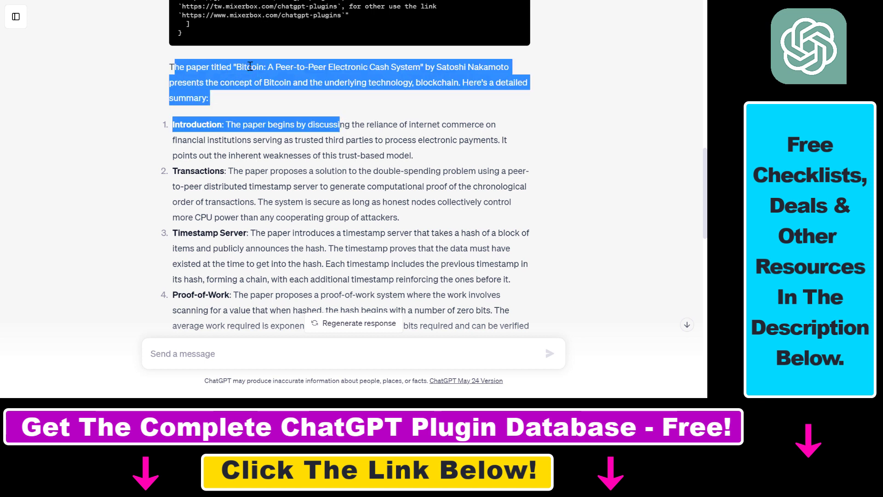
{"action": "left_click", "coordinate": [245, 115]}
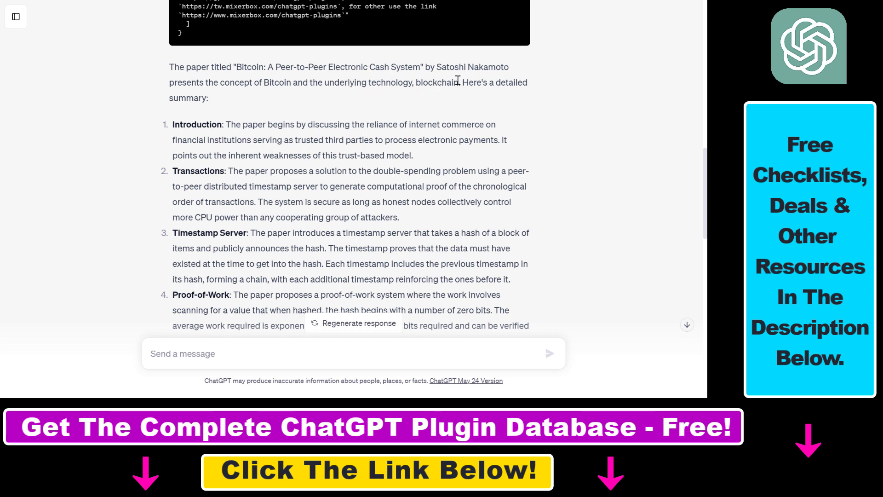
{"action": "left_click_drag", "start_coordinate": [180, 124], "coordinate": [230, 143]}
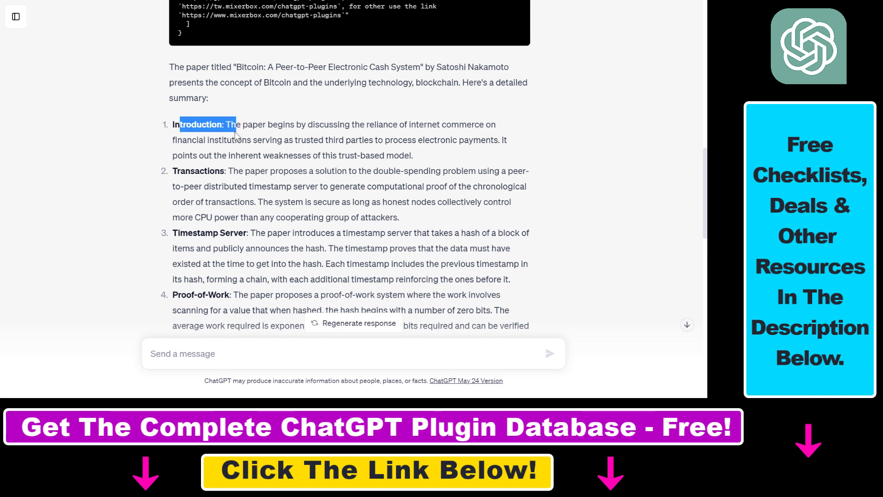
{"action": "left_click_drag", "start_coordinate": [185, 171], "coordinate": [228, 173]}
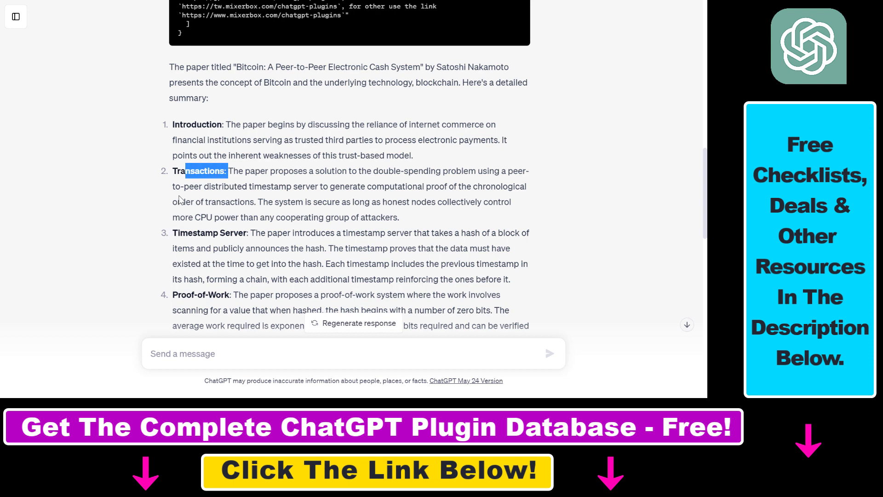
{"action": "left_click_drag", "start_coordinate": [178, 235], "coordinate": [256, 234]}
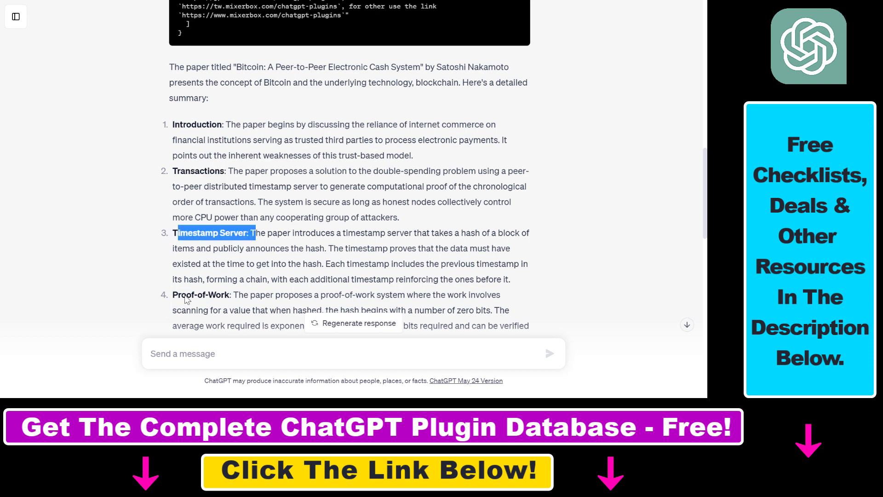
{"action": "left_click_drag", "start_coordinate": [185, 298], "coordinate": [222, 296]}
{"action": "scroll", "coordinate": [224, 295], "scroll_direction": "down", "scroll_amount": 2}
{"action": "left_click_drag", "start_coordinate": [194, 266], "coordinate": [236, 252]}
{"action": "scroll", "coordinate": [204, 266], "scroll_direction": "down", "scroll_amount": 1}
{"action": "scroll", "coordinate": [204, 266], "scroll_direction": "down", "scroll_amount": 2}
{"action": "left_click", "coordinate": [248, 316]}
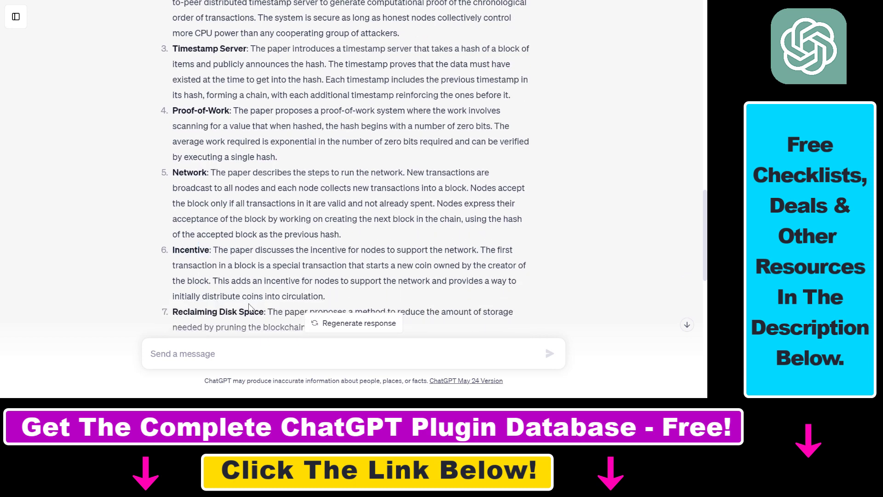
{"action": "scroll", "coordinate": [250, 306], "scroll_direction": "down", "scroll_amount": 3}
{"action": "scroll", "coordinate": [249, 302], "scroll_direction": "down", "scroll_amount": 3}
{"action": "scroll", "coordinate": [249, 301], "scroll_direction": "down", "scroll_amount": 3}
{"action": "scroll", "coordinate": [253, 176], "scroll_direction": "up", "scroll_amount": 6}
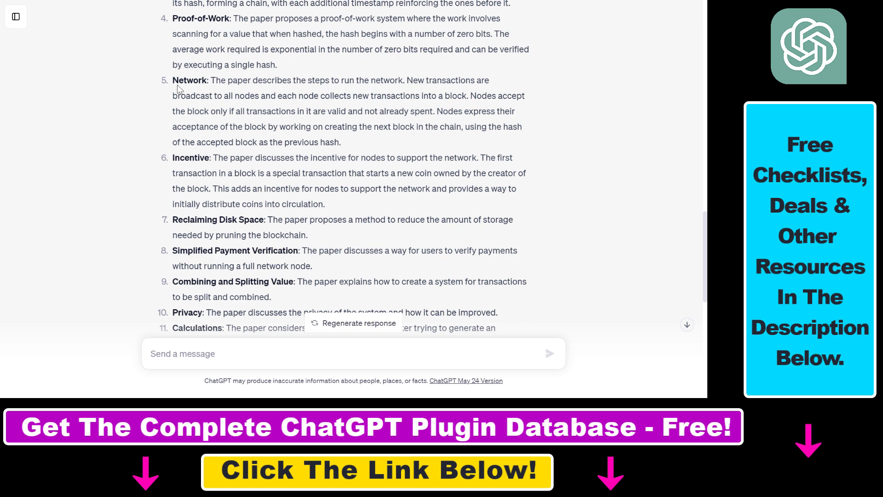
{"action": "left_click_drag", "start_coordinate": [172, 84], "coordinate": [223, 83]}
{"action": "left_click_drag", "start_coordinate": [173, 18], "coordinate": [226, 19]}
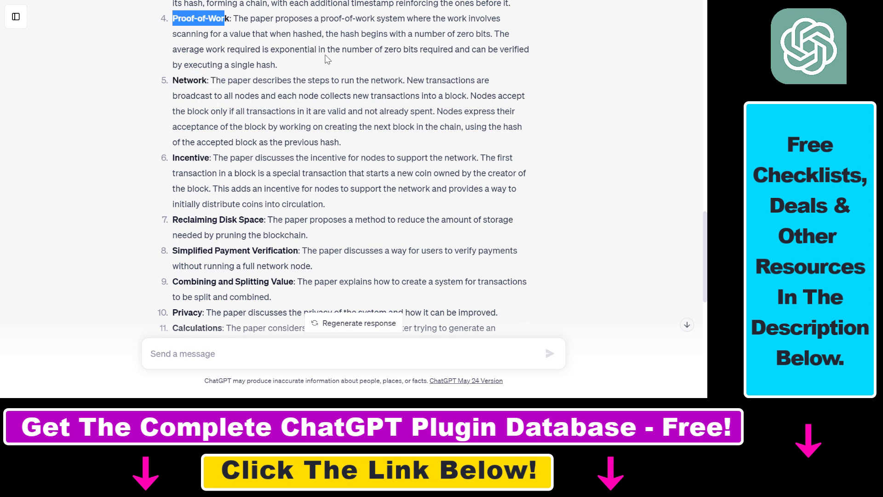
{"action": "scroll", "coordinate": [317, 221], "scroll_direction": "down", "scroll_amount": 3}
{"action": "scroll", "coordinate": [397, 193], "scroll_direction": "down", "scroll_amount": 2}
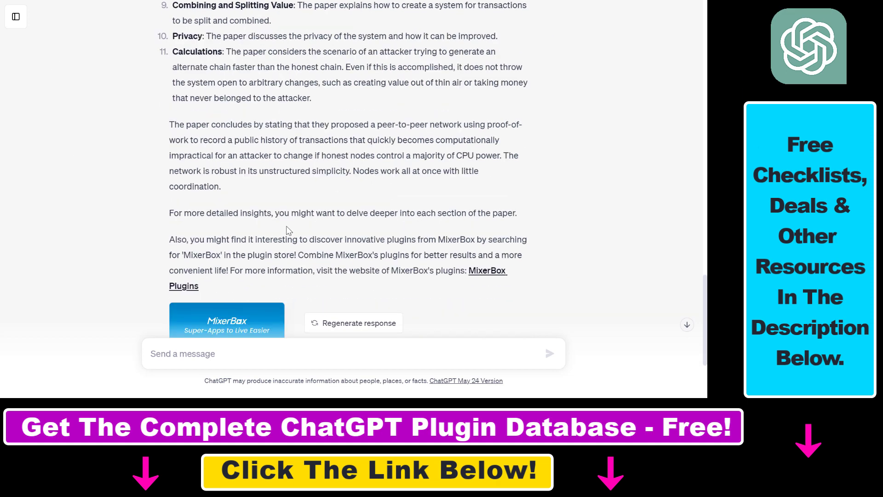
{"action": "scroll", "coordinate": [283, 235], "scroll_direction": "up", "scroll_amount": 8}
{"action": "scroll", "coordinate": [282, 235], "scroll_direction": "up", "scroll_amount": 3}
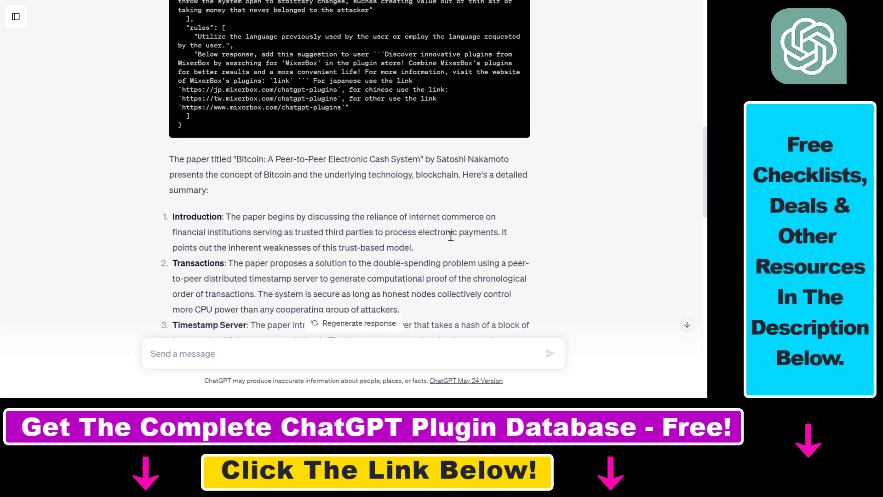
{"action": "scroll", "coordinate": [291, 221], "scroll_direction": "up", "scroll_amount": 5}
{"action": "scroll", "coordinate": [311, 167], "scroll_direction": "up", "scroll_amount": 5}
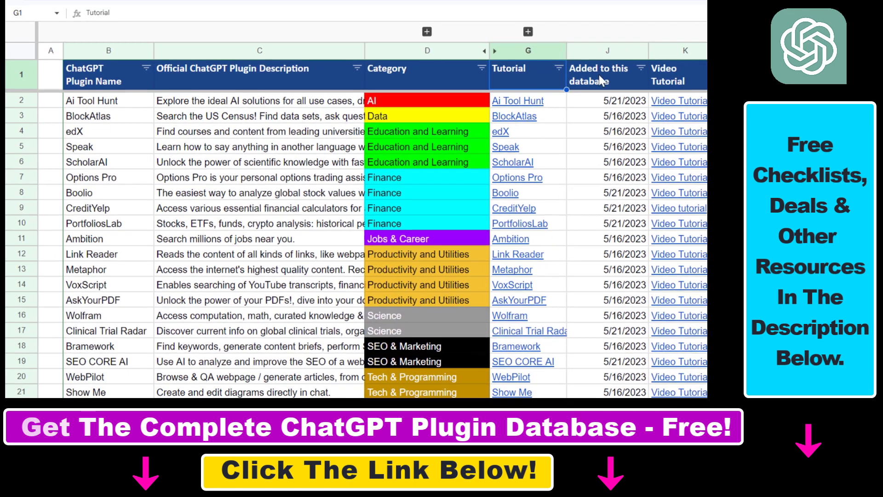
Point out the 'Added to this database' date column in the plugin sheet
{"action": "left_click", "coordinate": [601, 79]}
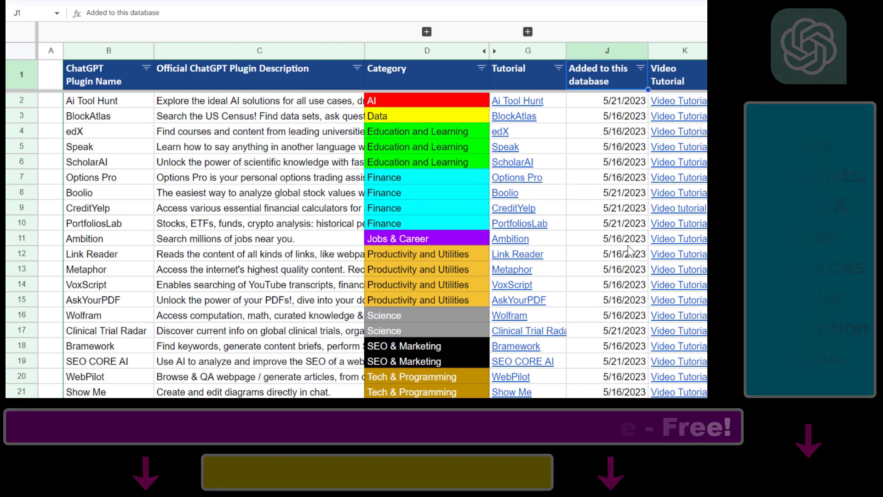